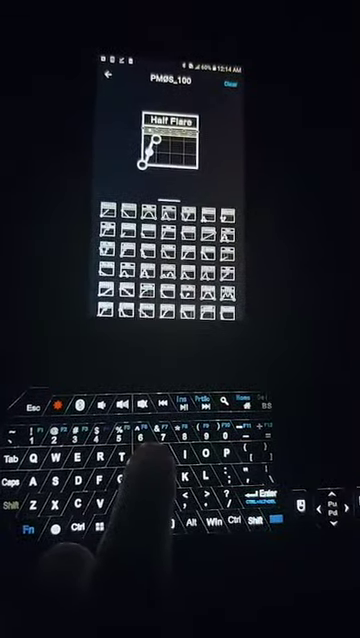
{"action": "key", "text": "7"}
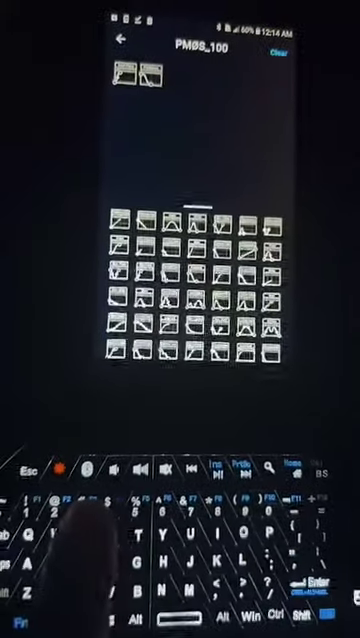
Append seven measures with keys 7, 4, 4, 5, 5, 5 and h, starting with Half Flare.
{"action": "key", "text": "4"}
{"action": "key", "text": "4"}
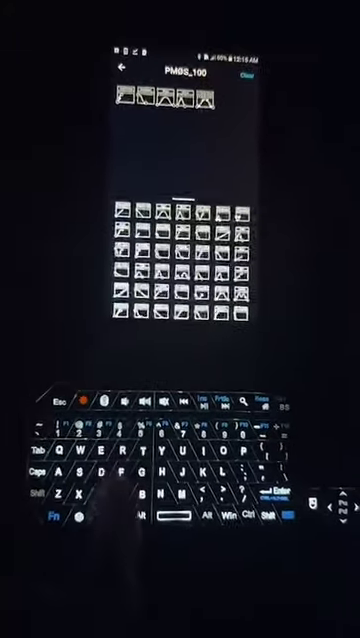
{"action": "key", "text": "4"}
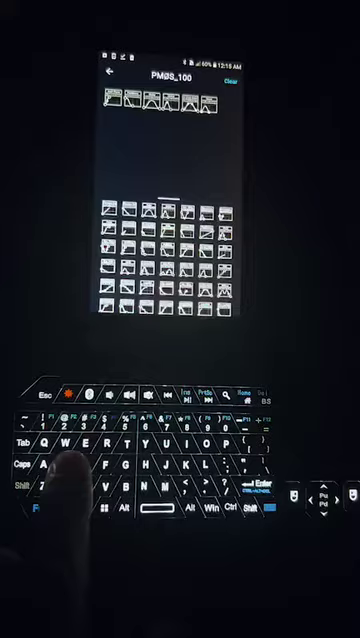
{"action": "key", "text": "5"}
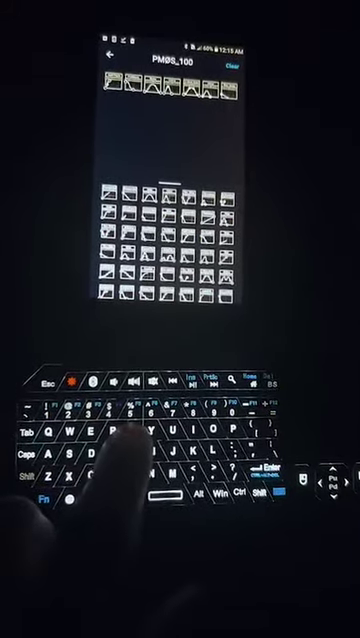
{"action": "key", "text": "5"}
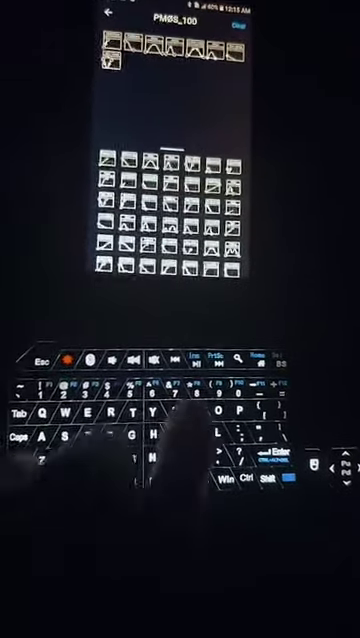
{"action": "key", "text": "5"}
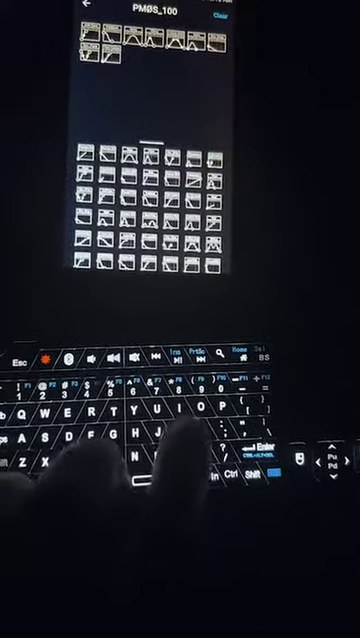
{"action": "key", "text": "h"}
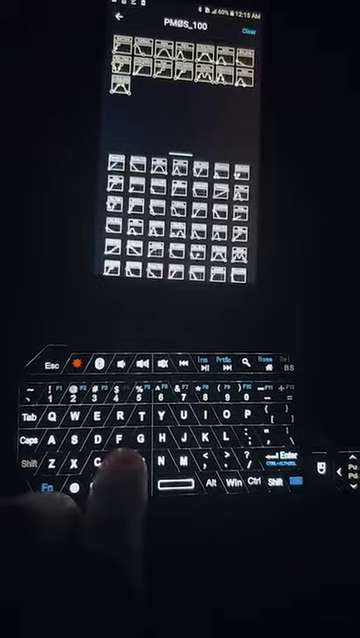
{"action": "type", "text": "c"}
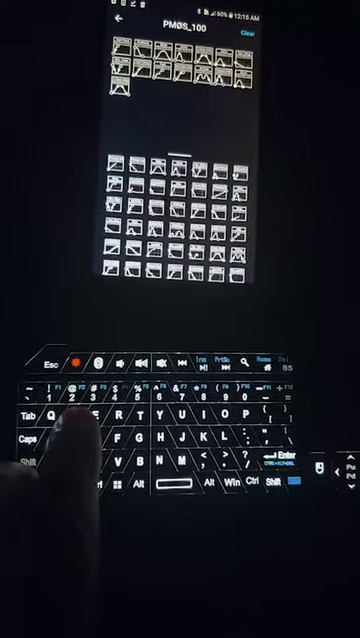
{"action": "type", "text": "e"}
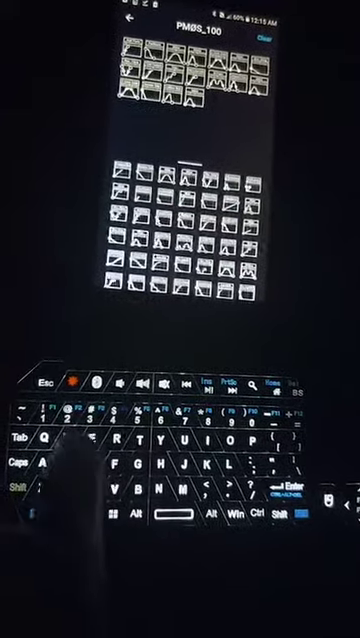
{"action": "type", "text": "wwww"}
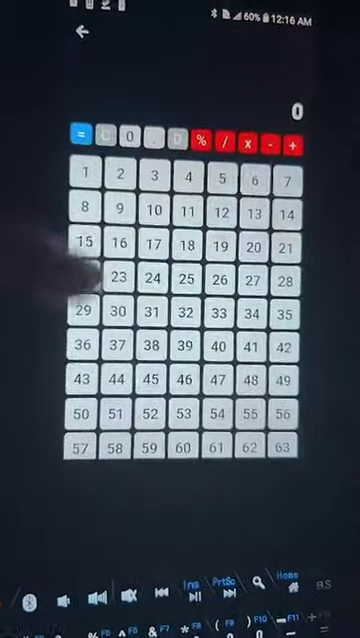
Enter 29 from the number grid so the readout shows 29 above 0.
{"action": "left_click", "coordinate": [84, 320]}
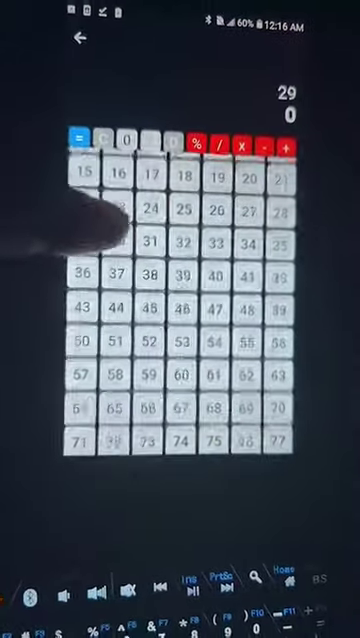